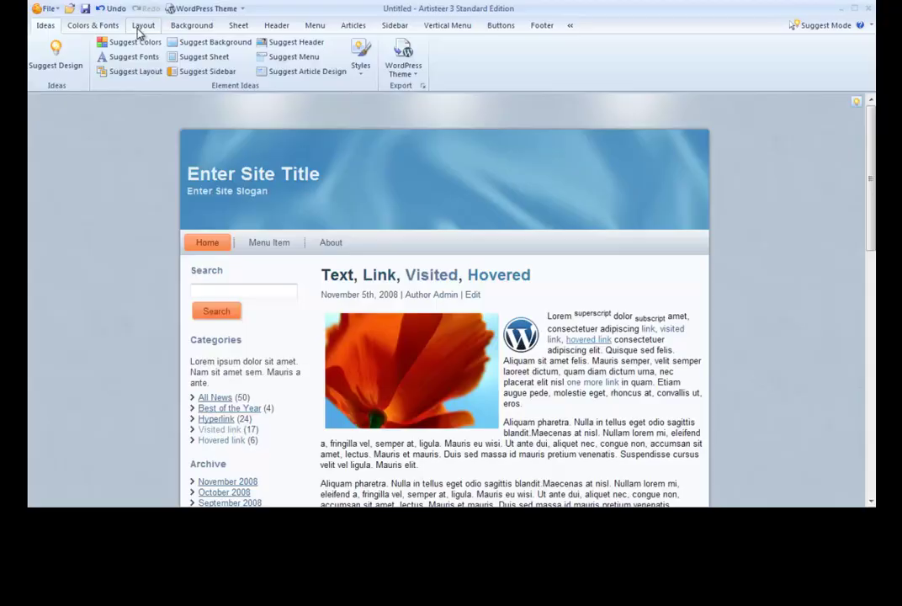
# - Cycle through suggested layouts until one with sidebars on both sides appears
pyautogui.click(142, 27)
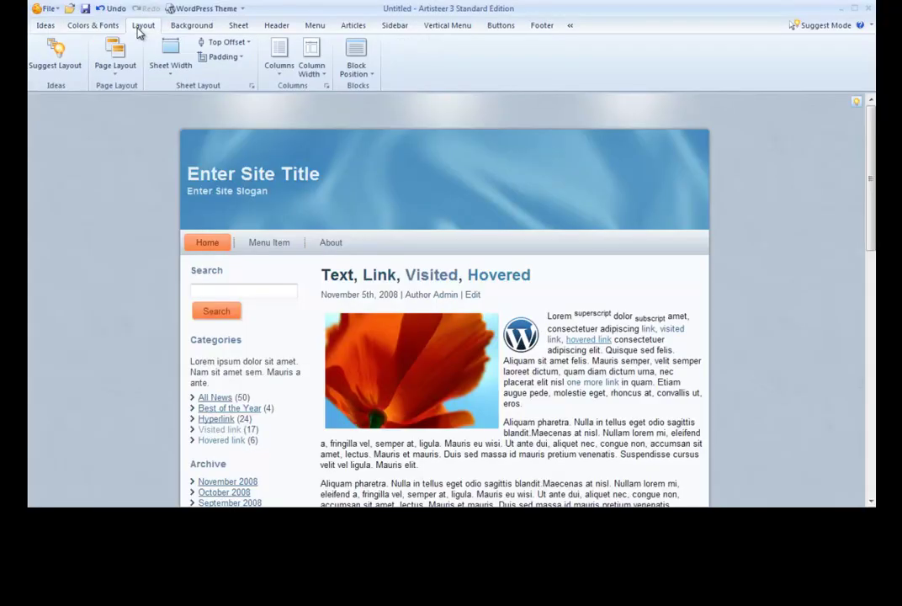
pyautogui.click(59, 57)
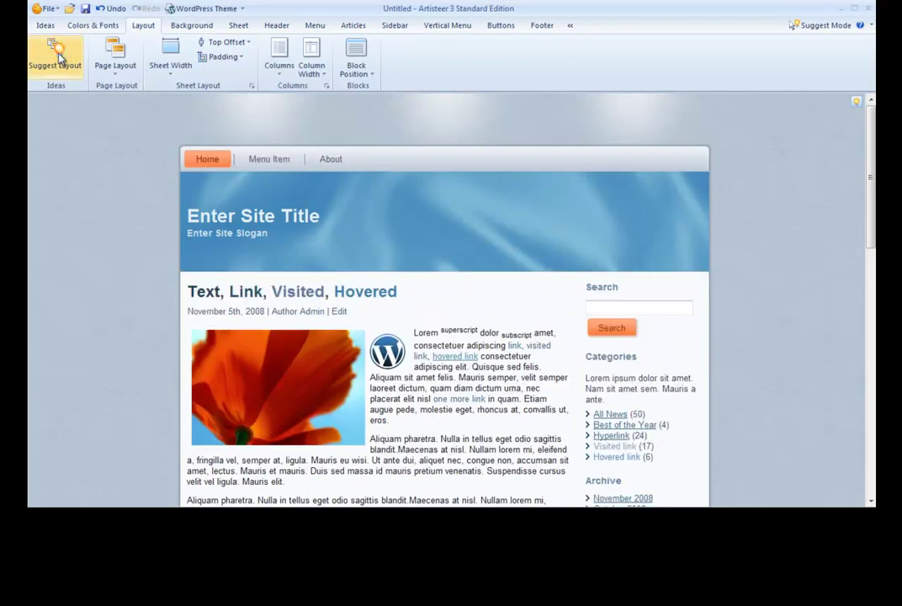
pyautogui.click(59, 55)
pyautogui.click(59, 55)
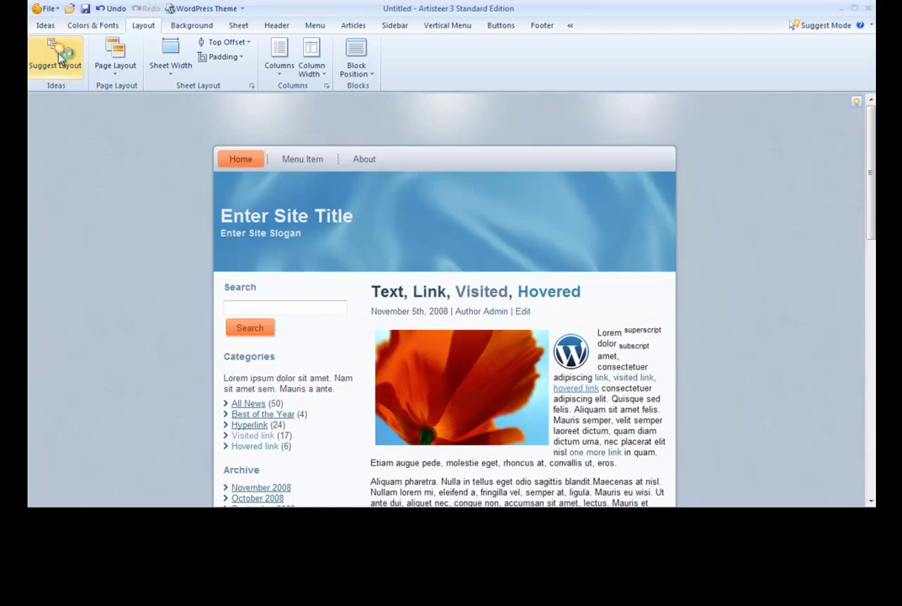
pyautogui.click(59, 56)
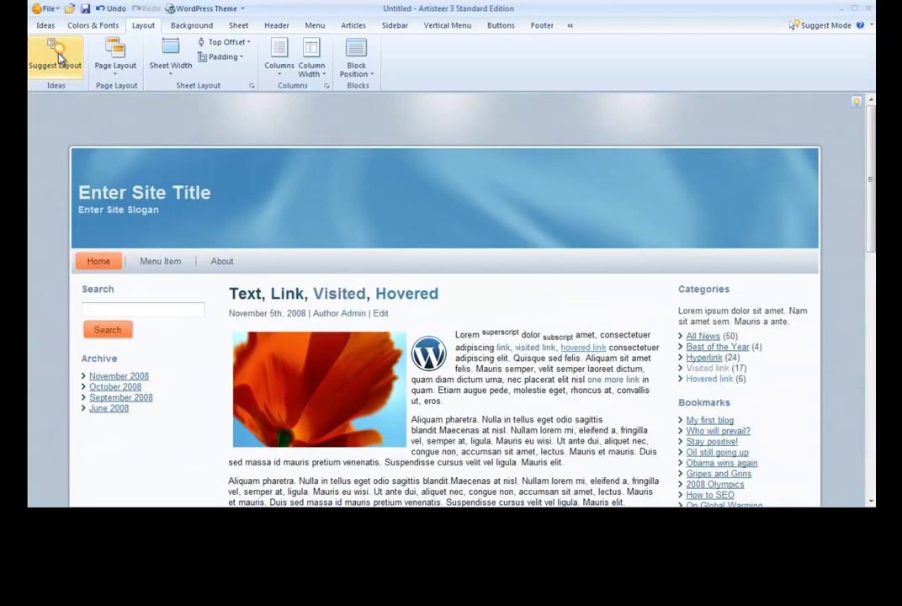
# - Preview the menu-only and simple page layouts, then keep Header above Menu
pyautogui.click(116, 73)
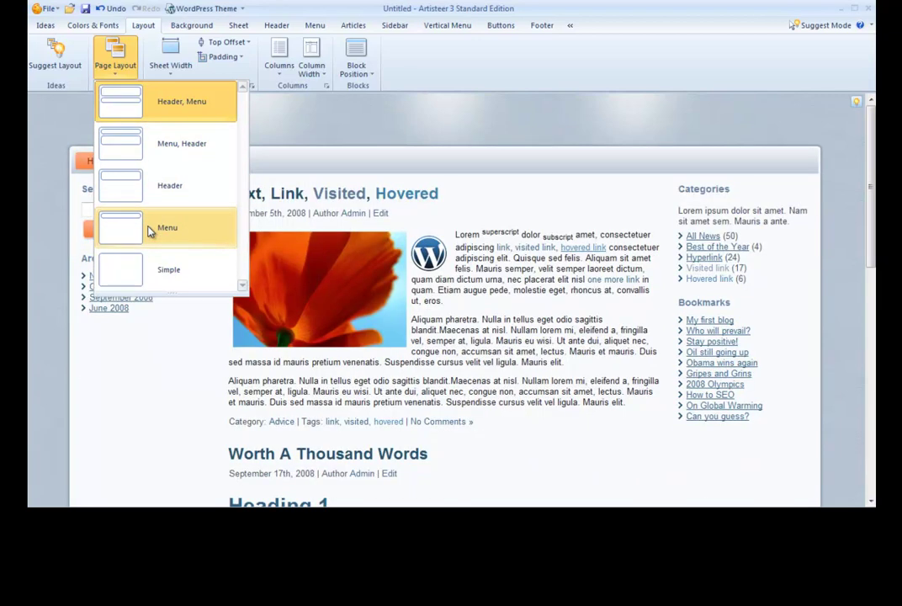
pyautogui.click(150, 231)
pyautogui.click(126, 76)
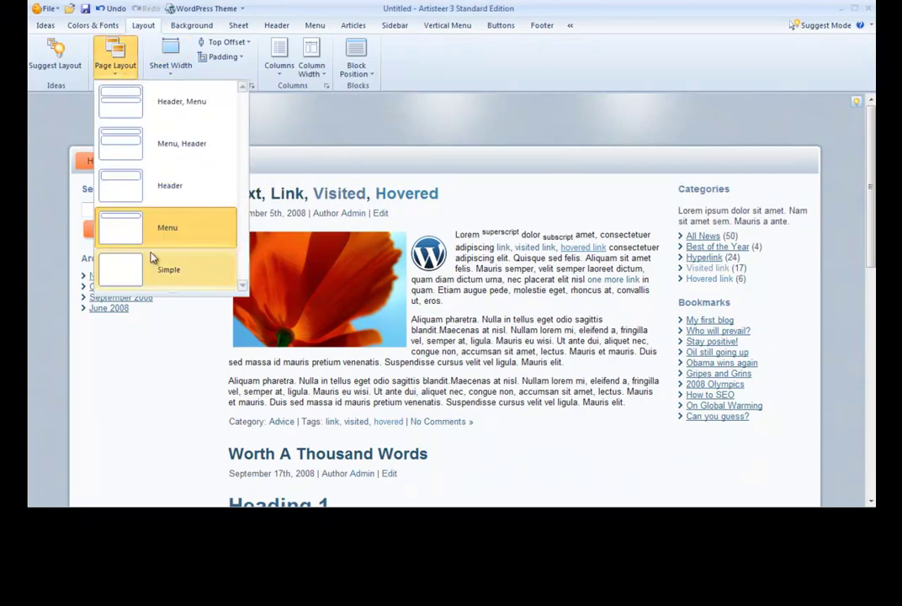
pyautogui.click(153, 261)
pyautogui.click(130, 76)
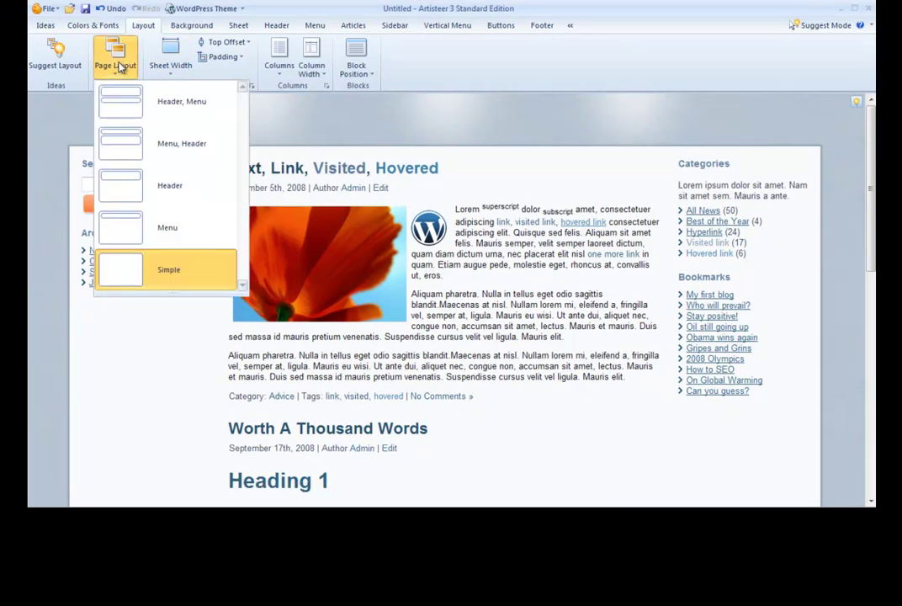
pyautogui.click(118, 99)
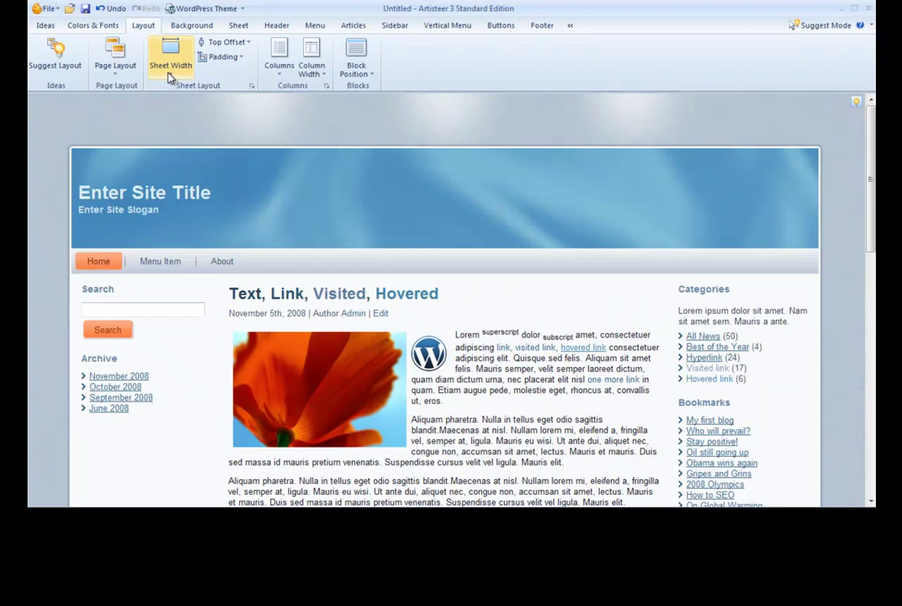
# - Set the sheet to 80% fluid width after trying a 900 px fixed width
pyautogui.click(170, 69)
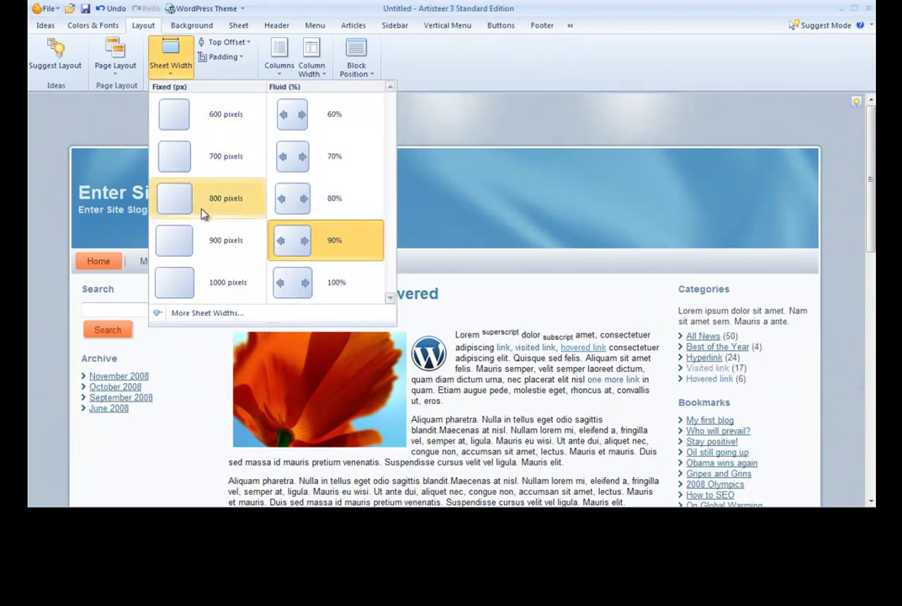
pyautogui.click(212, 252)
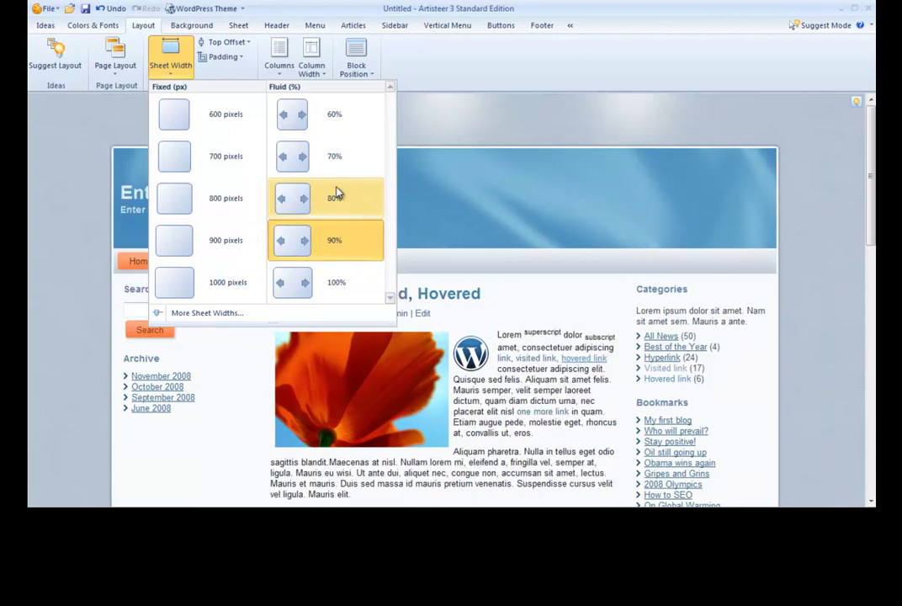
pyautogui.click(335, 195)
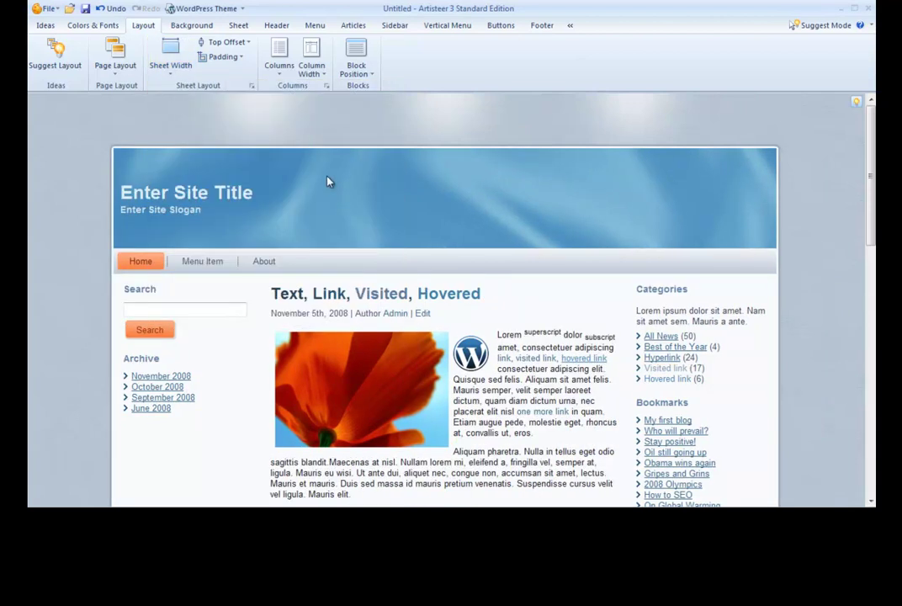
# - Give the sheet a 20-pixel top offset and bring up the More Paddings sheet settings
pyautogui.click(240, 46)
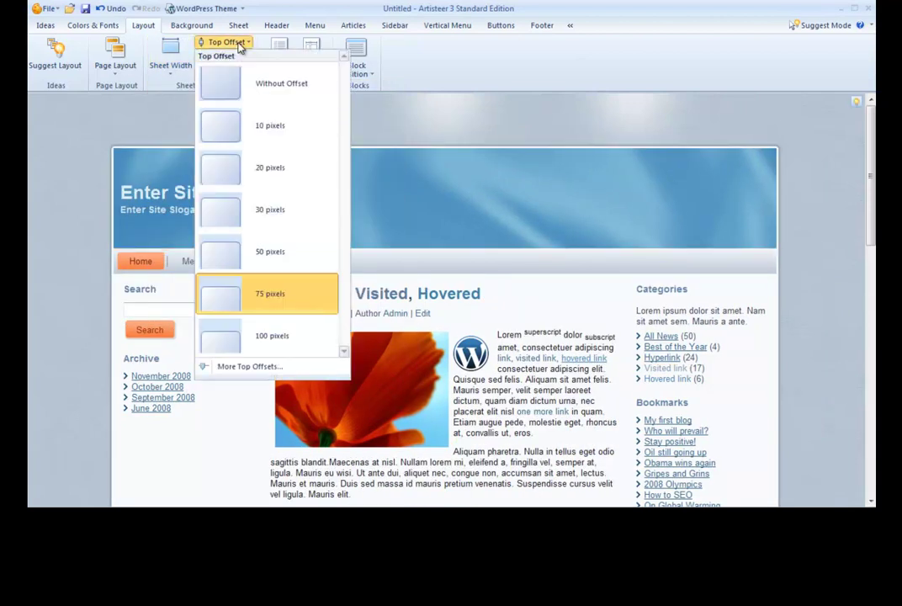
pyautogui.click(263, 150)
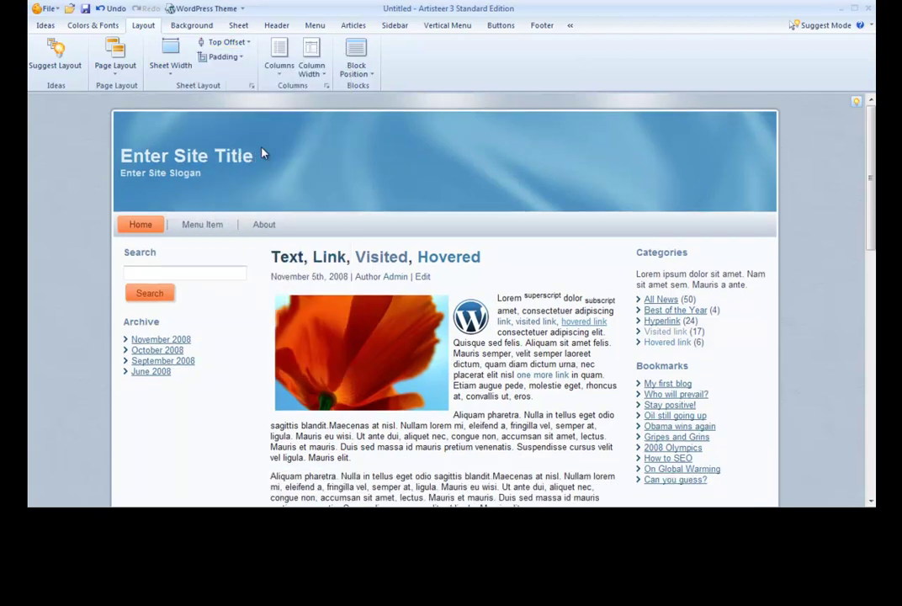
pyautogui.click(230, 60)
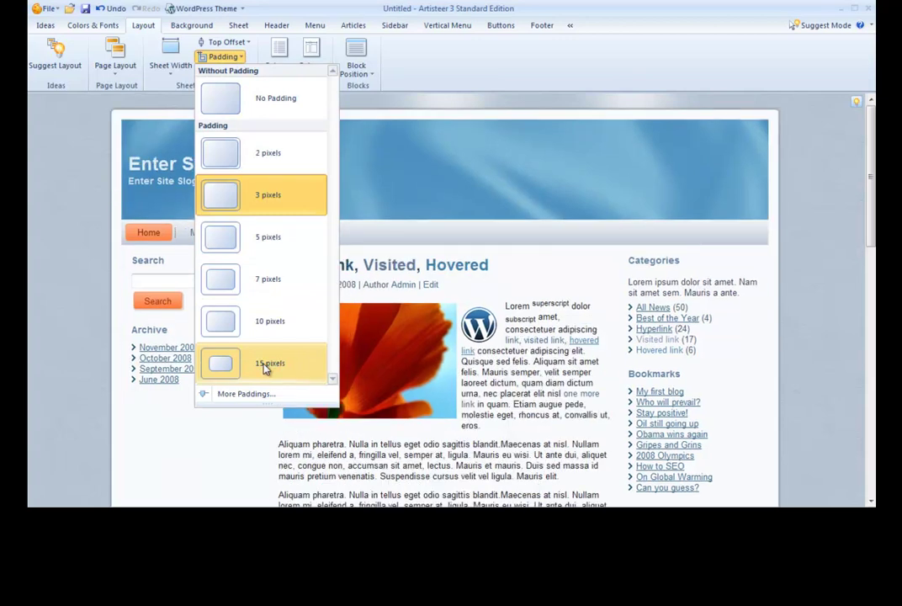
pyautogui.click(265, 393)
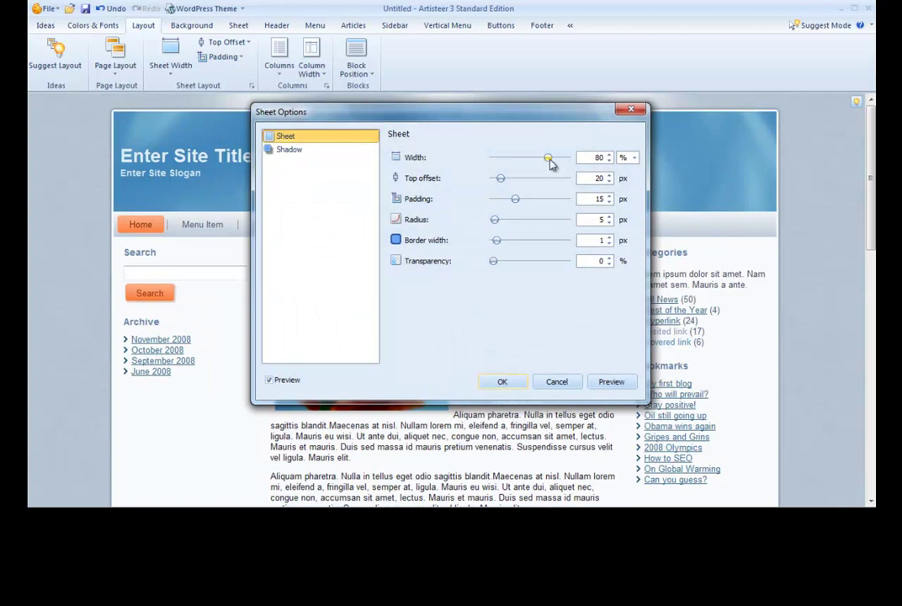
# - Set sheet width 89%, top offset 18 px, padding 19 px and border 4 px
pyautogui.moveTo(548, 157); pyautogui.dragTo(557, 159)
pyautogui.moveTo(503, 180)
pyautogui.mouseDown()
pyautogui.moveTo(543, 205)
pyautogui.moveTo(499, 202)
pyautogui.moveTo(522, 222)
pyautogui.moveTo(499, 221)
pyautogui.mouseUp()
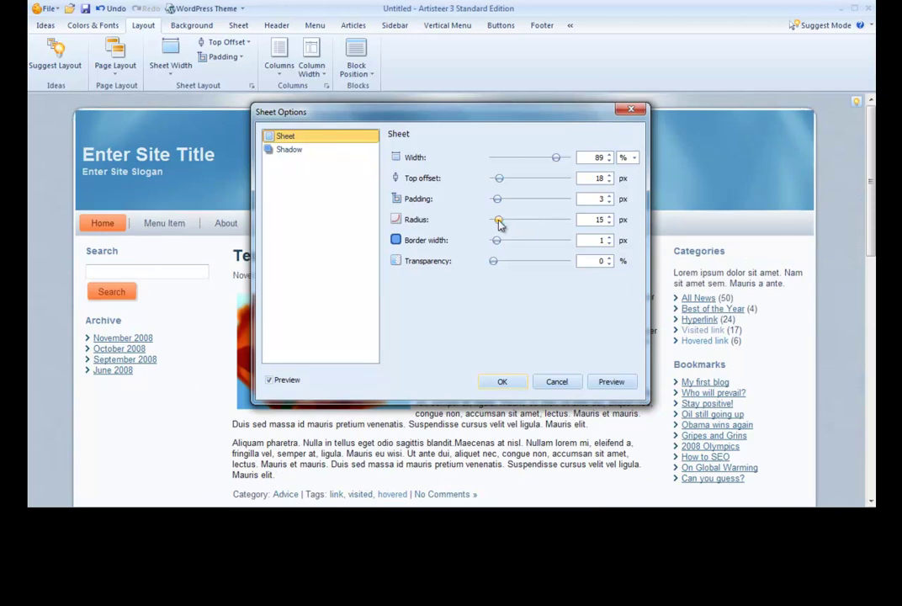
pyautogui.moveTo(497, 199)
pyautogui.mouseDown()
pyautogui.moveTo(521, 201)
pyautogui.moveTo(508, 226)
pyautogui.mouseUp()
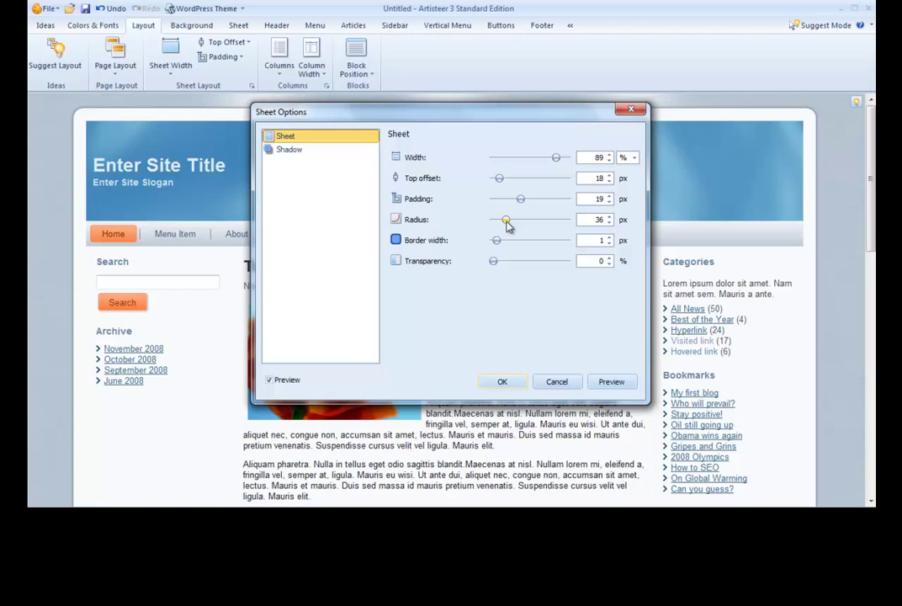
pyautogui.moveTo(496, 240); pyautogui.dragTo(509, 244)
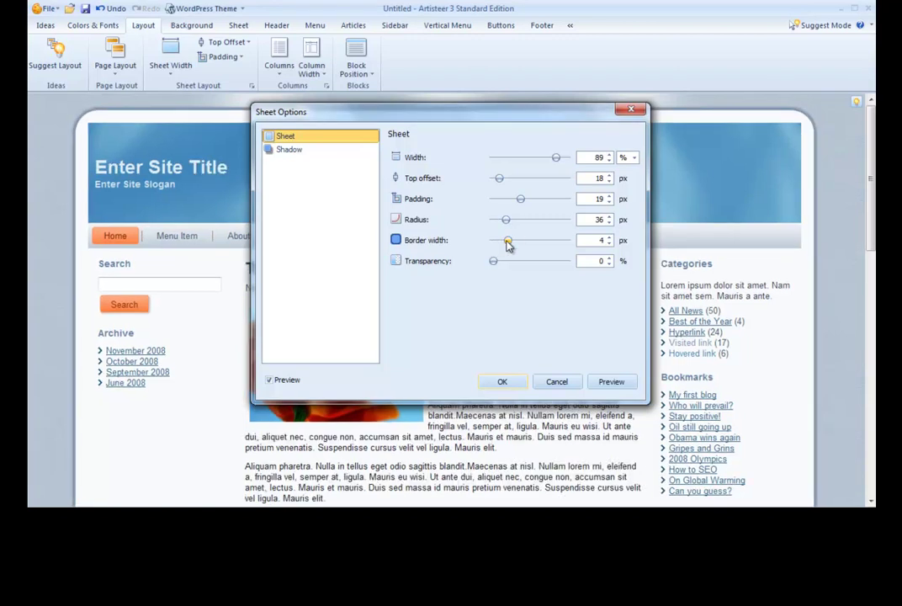
# - Test sheet transparency, then reset it back to 0
pyautogui.moveTo(493, 262); pyautogui.dragTo(514, 264)
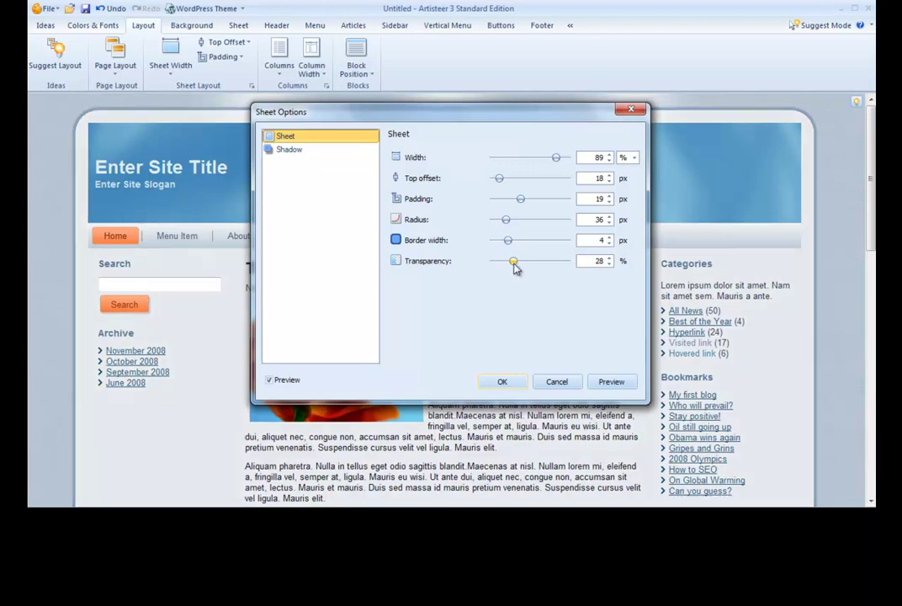
pyautogui.moveTo(514, 263); pyautogui.dragTo(543, 266)
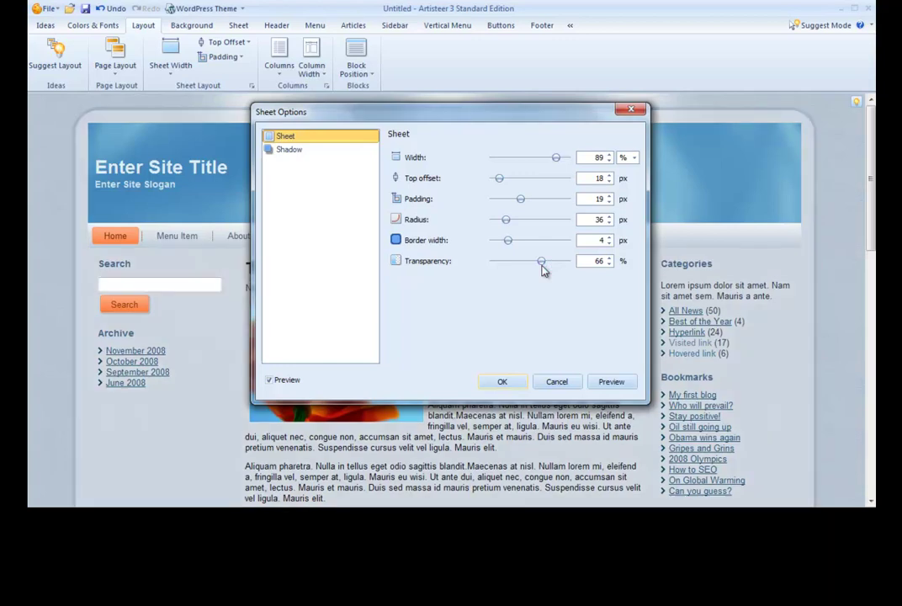
pyautogui.moveTo(542, 264); pyautogui.dragTo(491, 265)
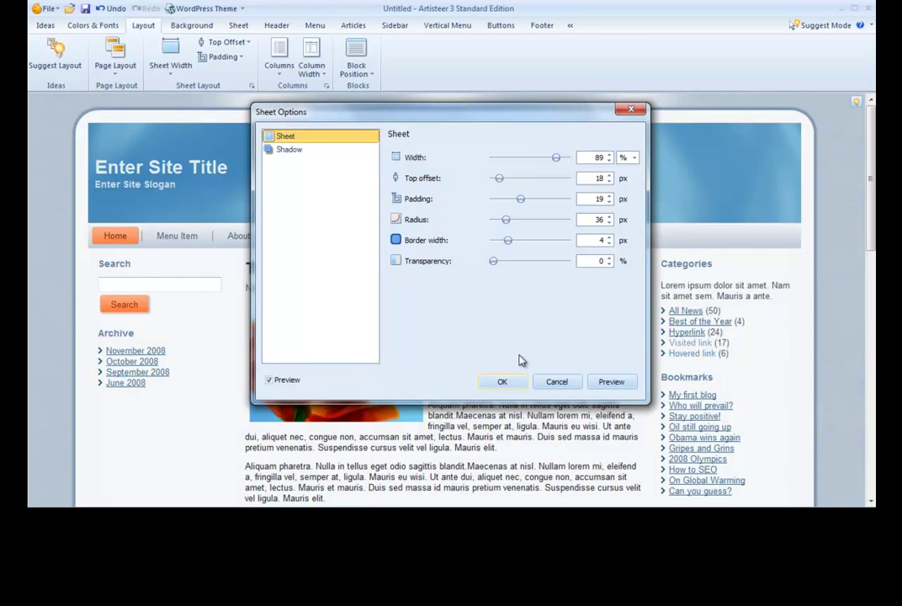
# - Give the sheet shadow size 15 px, 26% opacity, 13 px distance and 33° angle
pyautogui.click(296, 149)
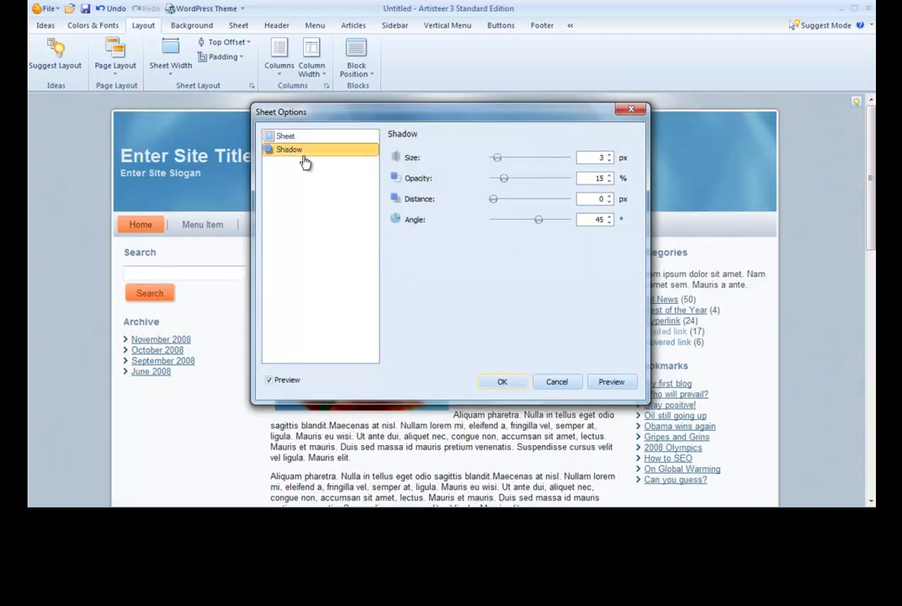
pyautogui.moveTo(498, 158); pyautogui.dragTo(516, 159)
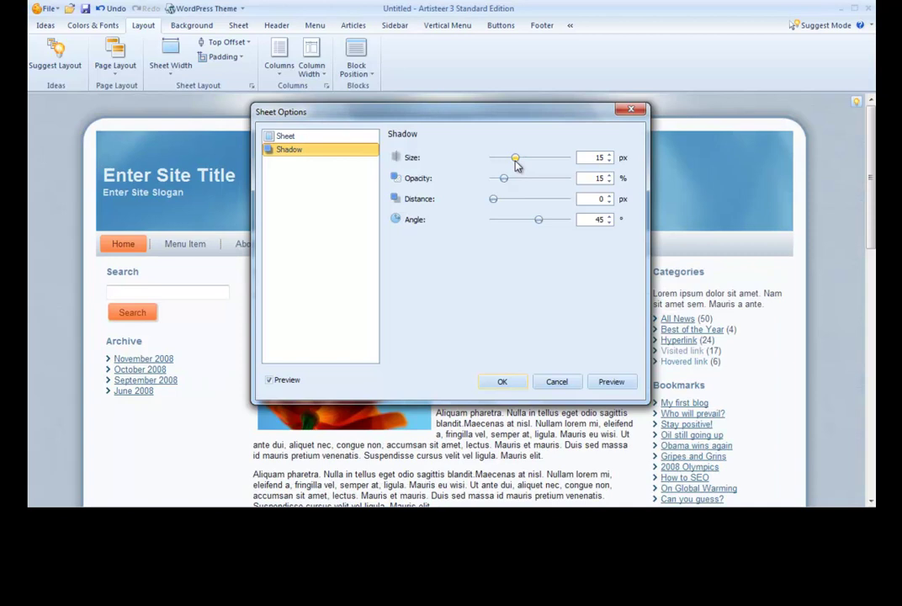
pyautogui.moveTo(505, 179); pyautogui.dragTo(512, 179)
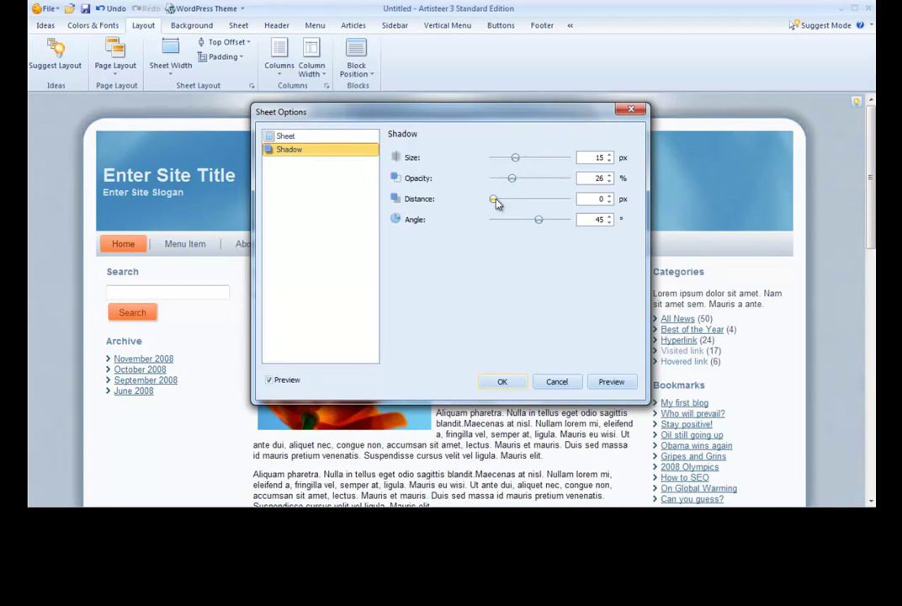
pyautogui.moveTo(494, 200); pyautogui.dragTo(502, 200)
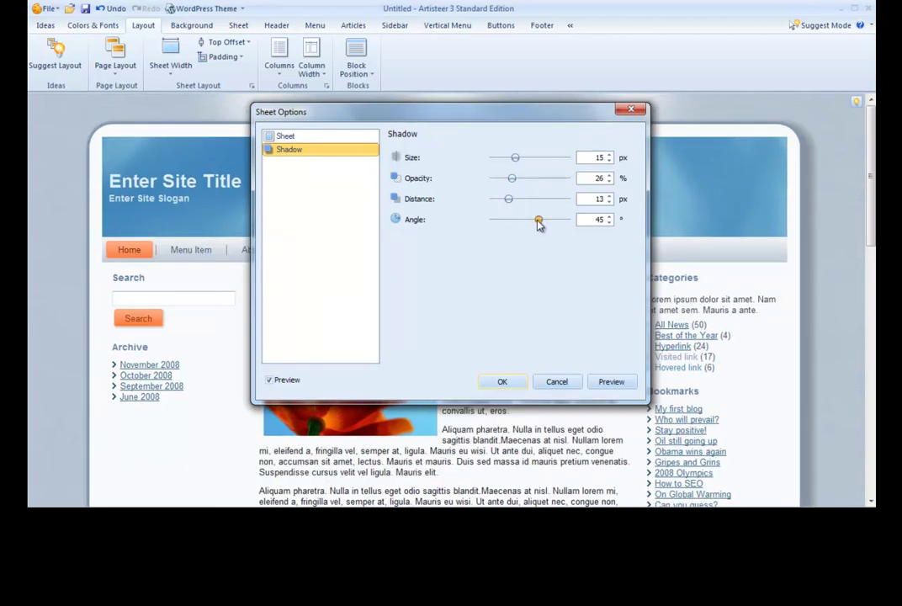
pyautogui.moveTo(537, 221); pyautogui.dragTo(516, 220)
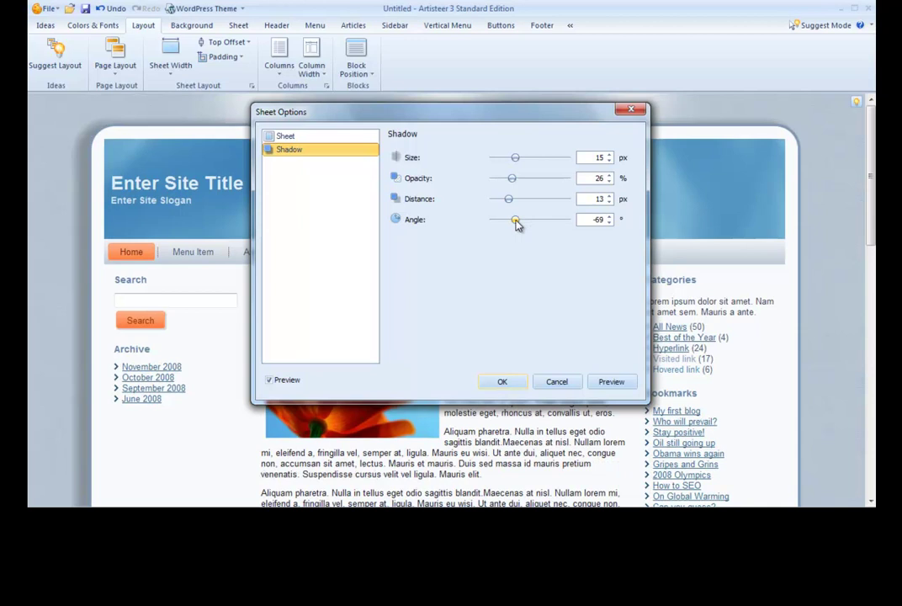
pyautogui.moveTo(516, 221); pyautogui.dragTo(537, 221)
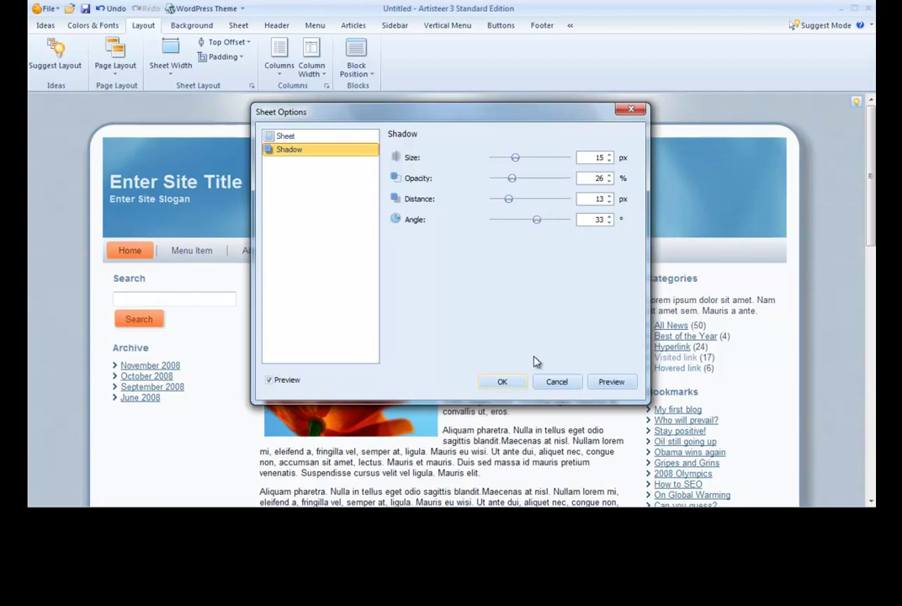
pyautogui.click(503, 383)
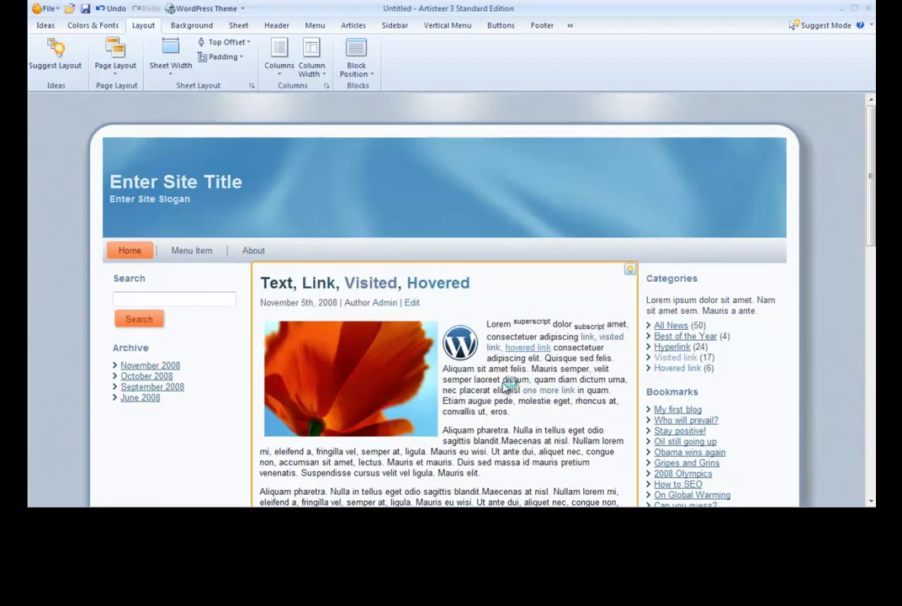
# - Place the Vertical Menu block at bottom-centre, below the article content, and scroll to check it
pyautogui.click(375, 75)
pyautogui.moveTo(385, 89)
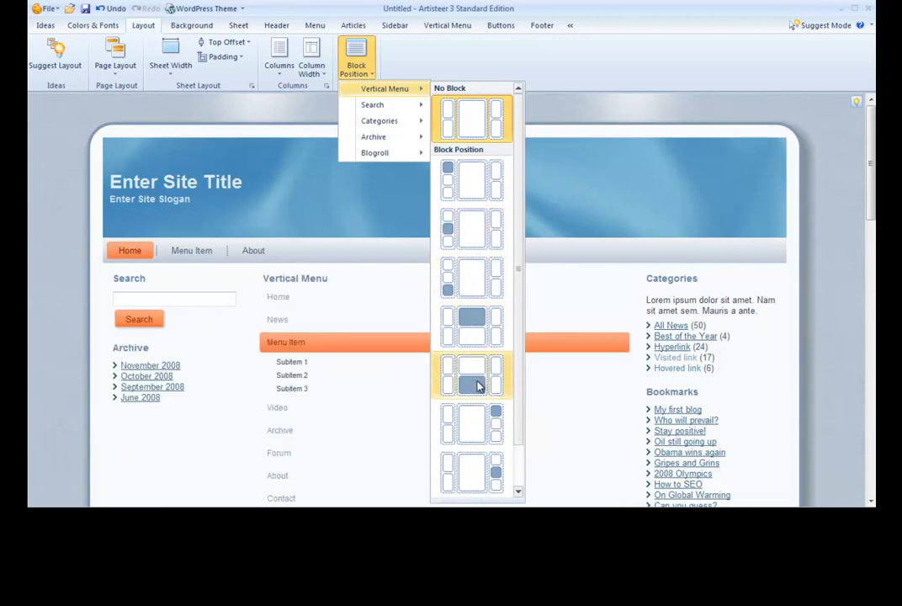
pyautogui.click(477, 386)
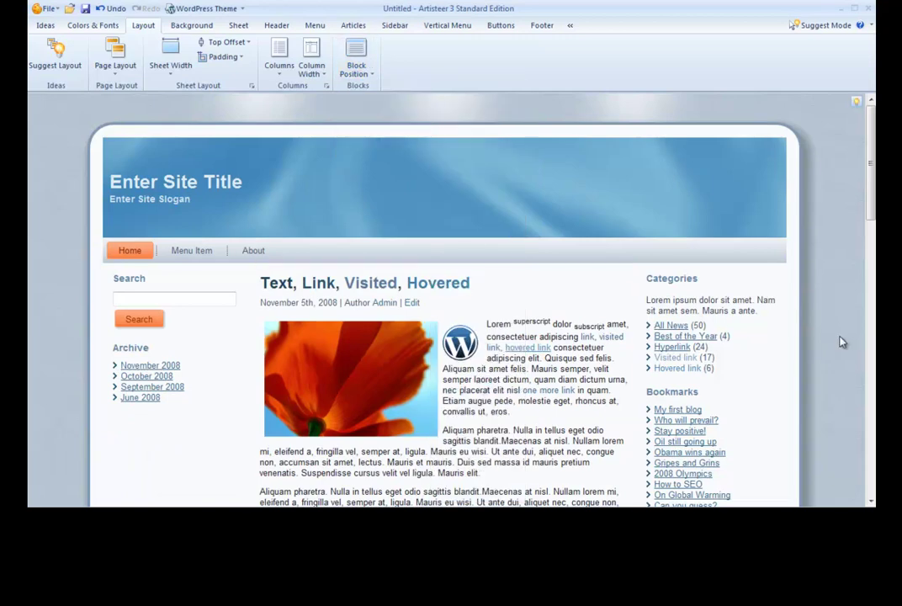
pyautogui.moveTo(872, 162)
pyautogui.mouseDown()
pyautogui.moveTo(872, 437)
pyautogui.moveTo(873, 415)
pyautogui.mouseUp()
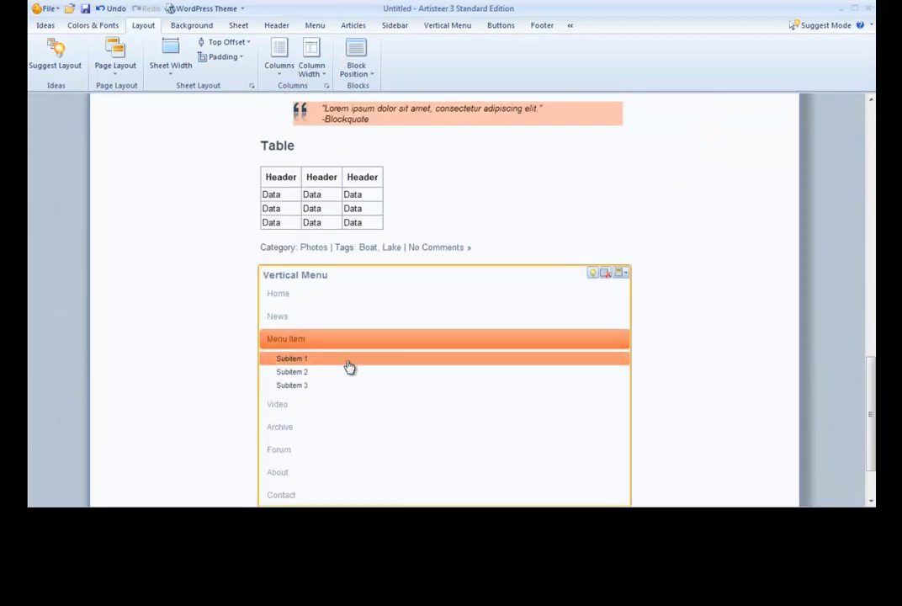
pyautogui.moveTo(872, 412); pyautogui.dragTo(872, 177)
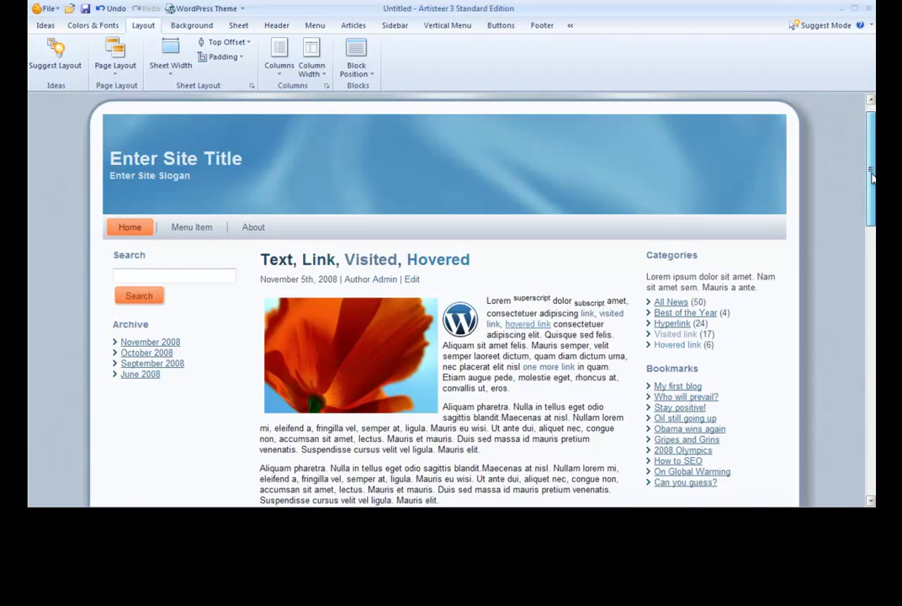
pyautogui.click(323, 76)
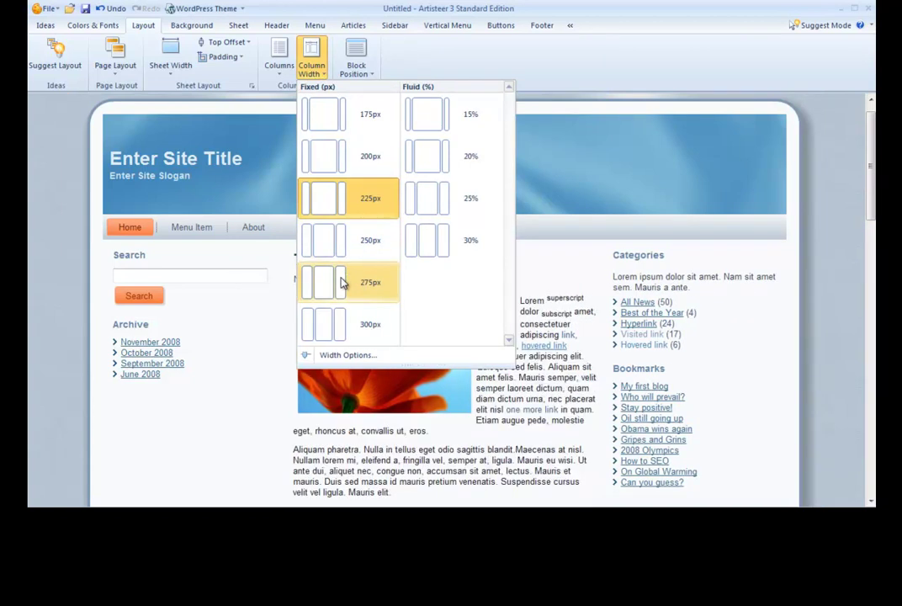
# - Set 25% fluid sidebars, a fluid sheet width, and three columns with both sidebars on the right
pyautogui.click(441, 195)
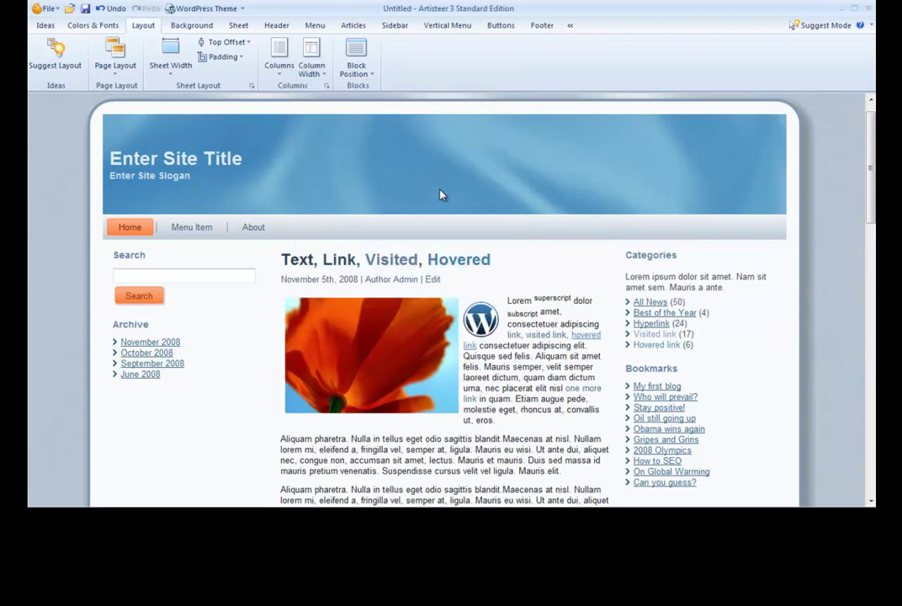
pyautogui.click(177, 72)
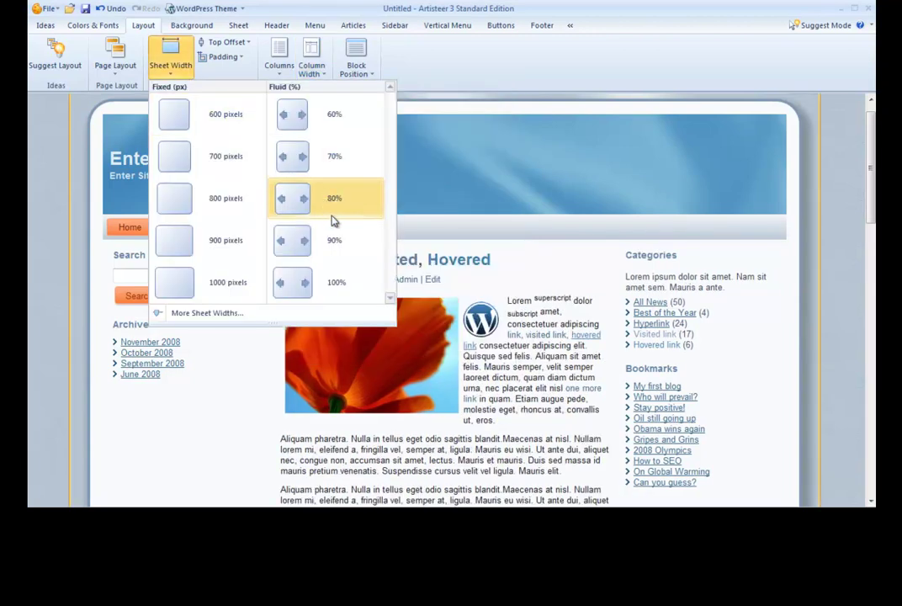
pyautogui.click(341, 244)
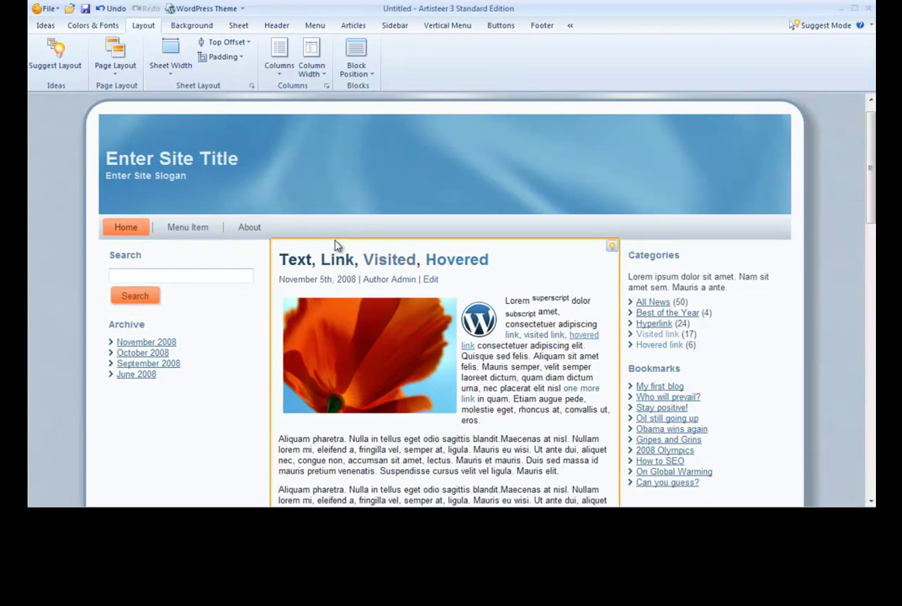
pyautogui.click(281, 67)
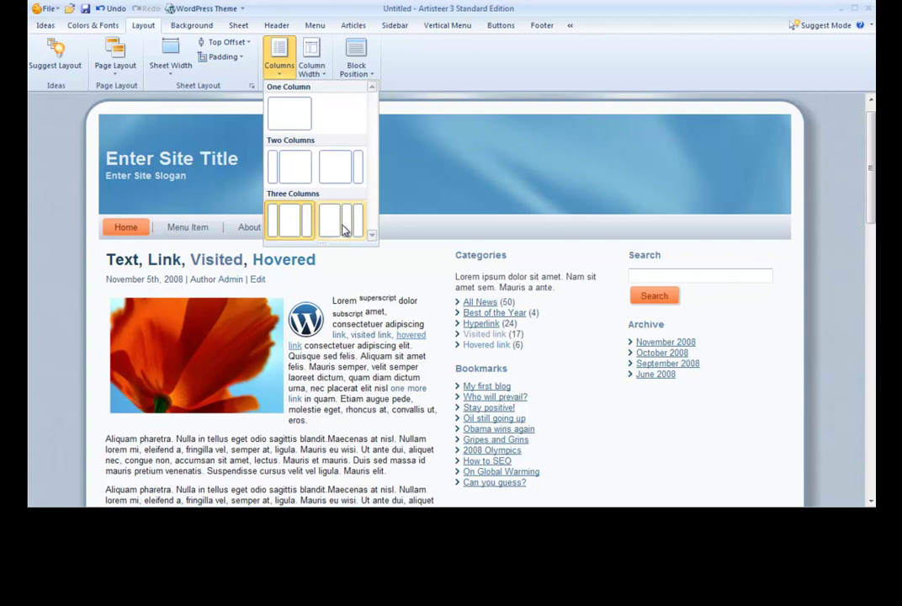
pyautogui.click(343, 229)
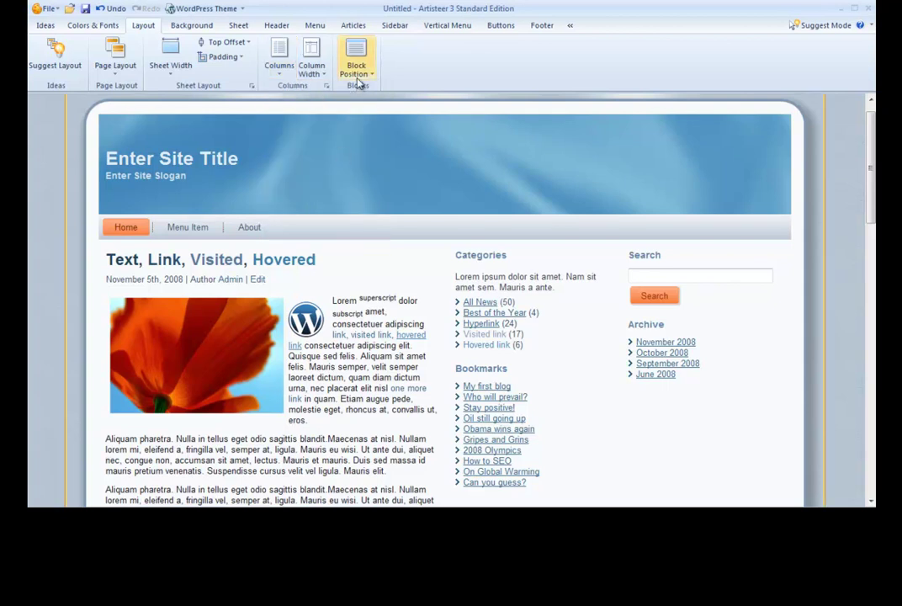
pyautogui.click(312, 68)
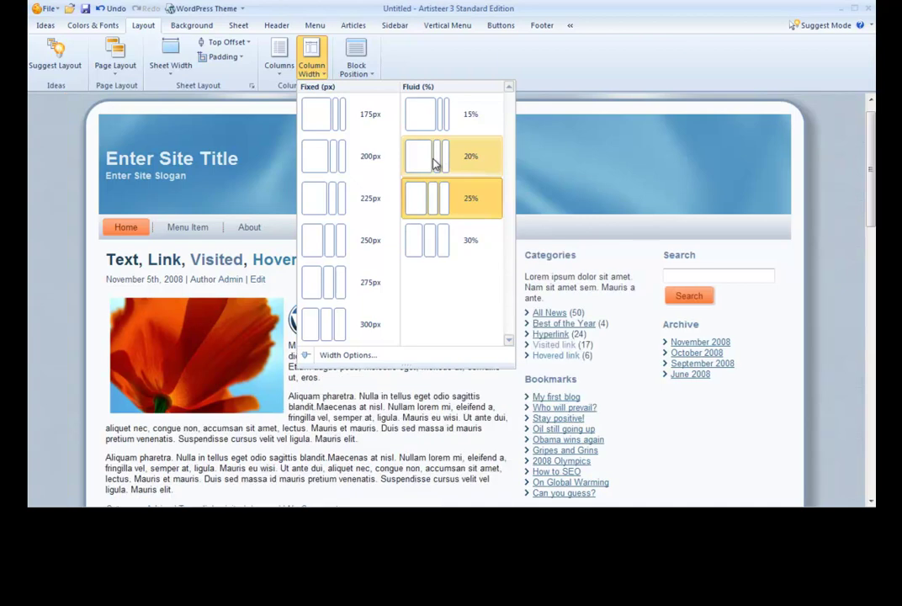
# - In the per-column width options, narrow column 2 to 15% and widen column 3
pyautogui.click(377, 356)
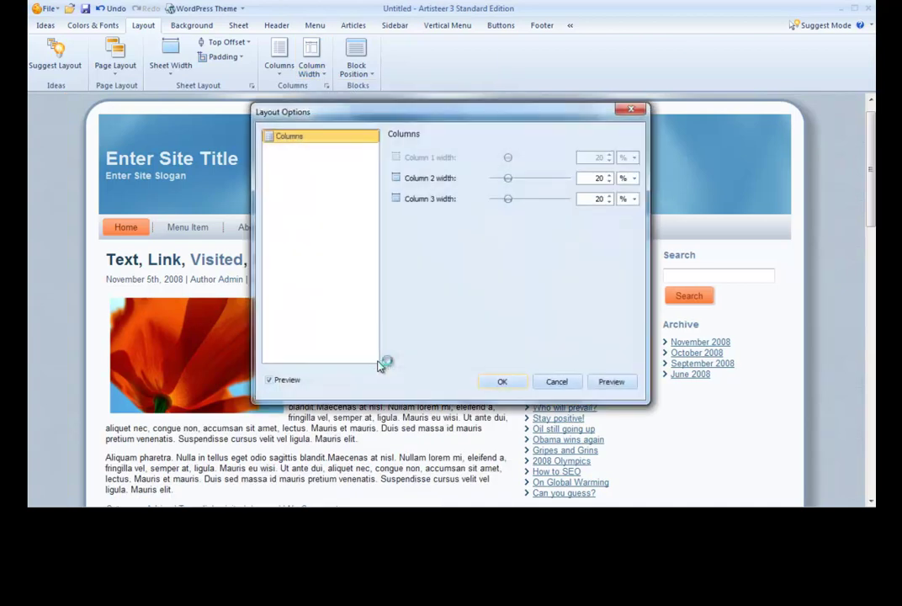
pyautogui.click(609, 181)
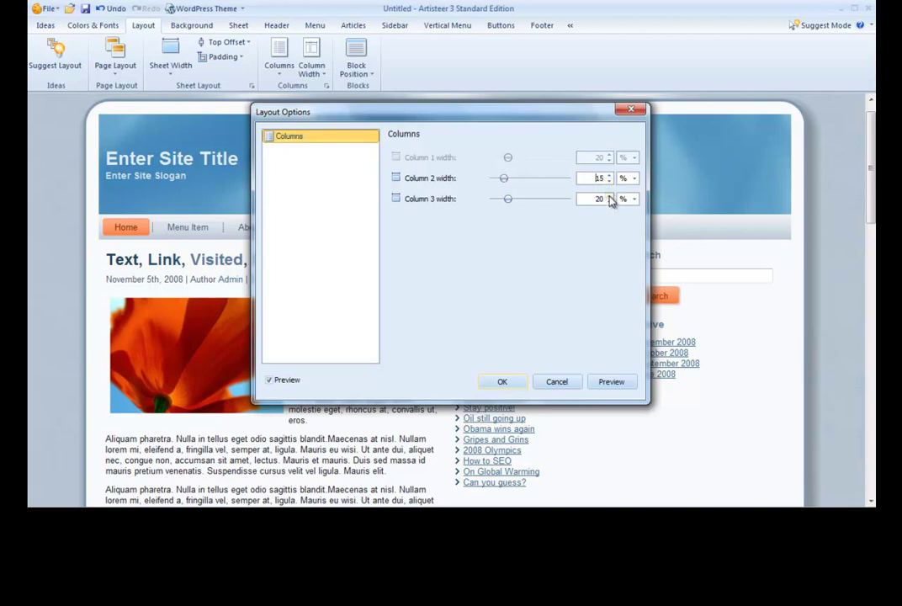
pyautogui.click(610, 196)
pyautogui.click(610, 195)
pyautogui.click(612, 196)
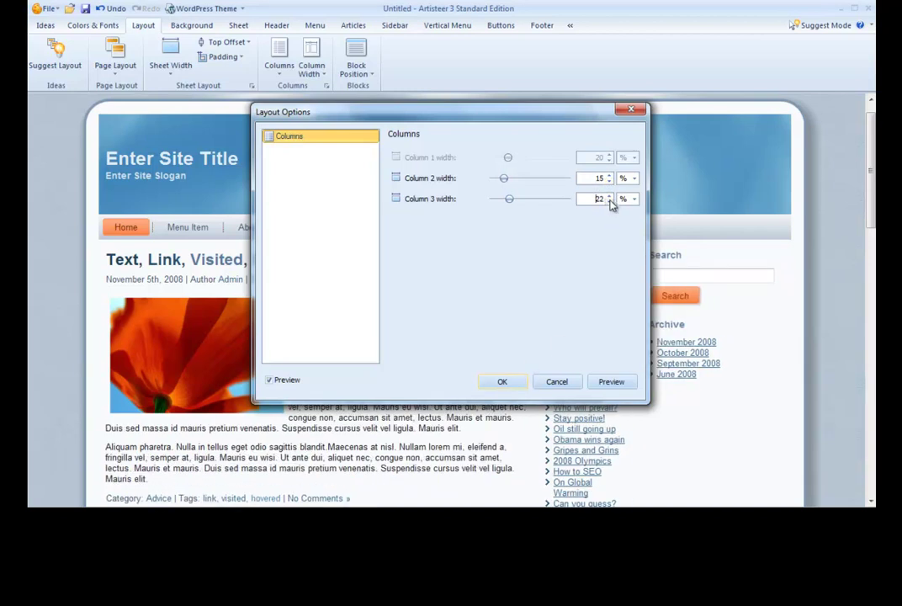